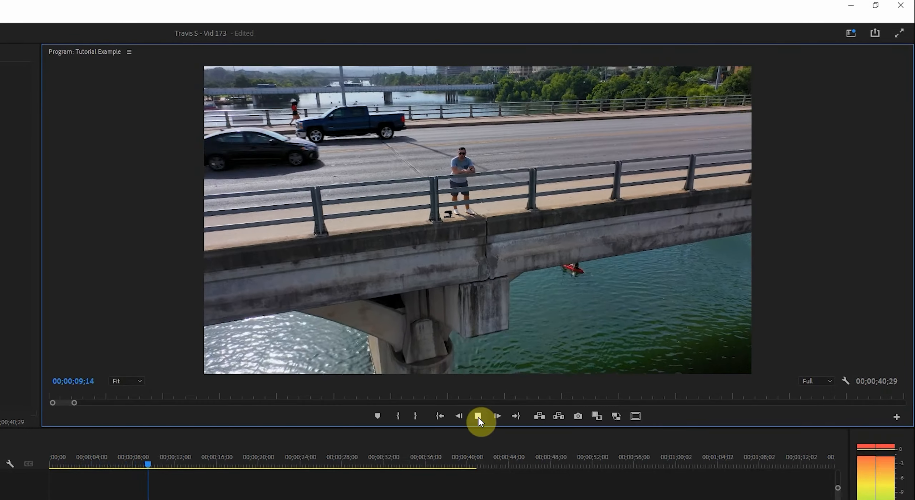
Stop playback and select the background music clip on the Audio 2 track
click(478, 416)
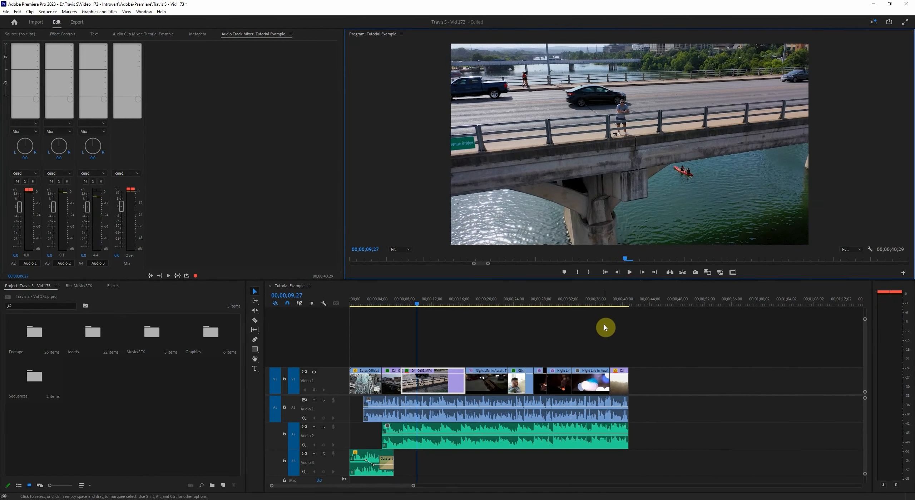
click(537, 444)
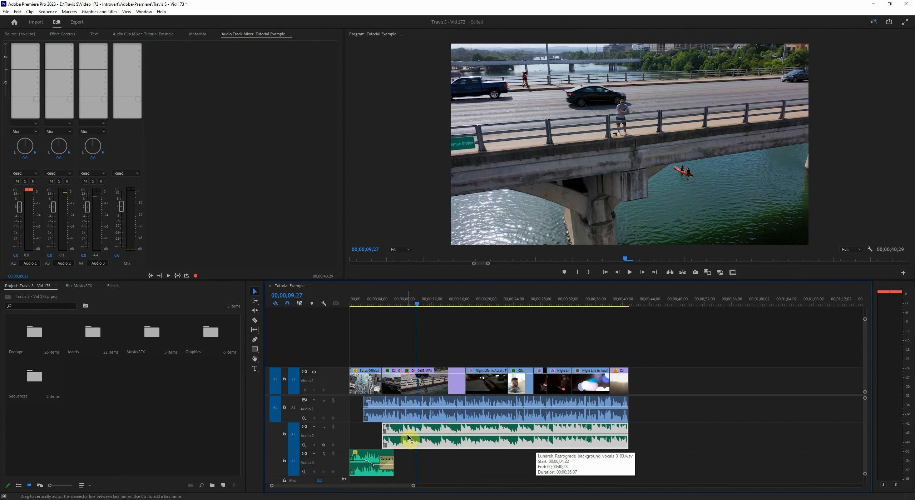
drag(408, 434, 407, 438)
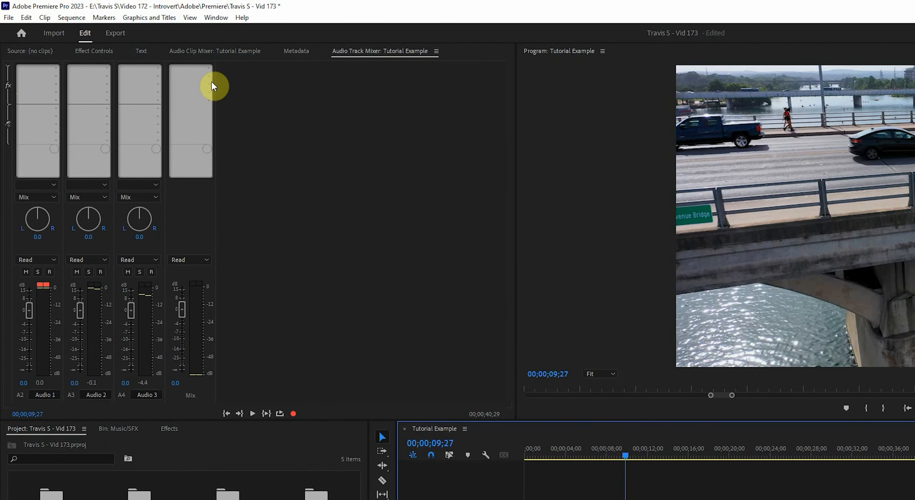
Show the Audio Track Mixer for Tutorial Example and add a Parametric Equalizer to the first effect slot of Audio 2
click(213, 20)
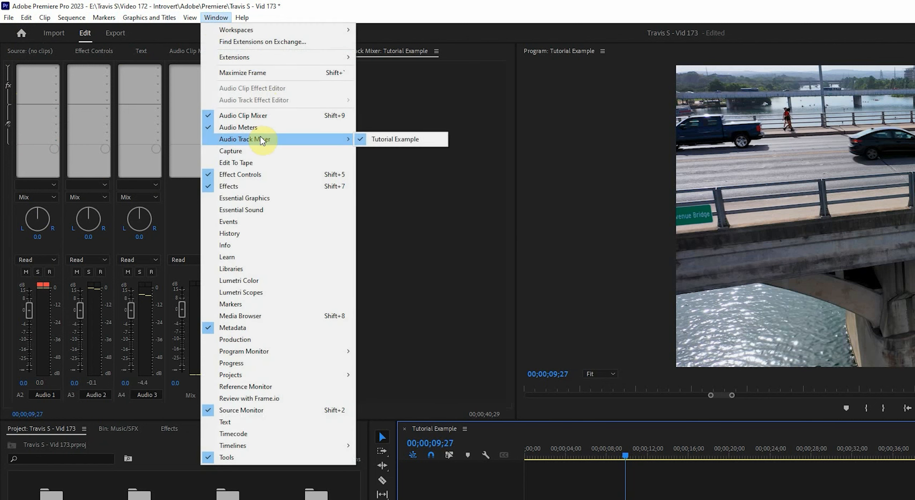
click(398, 100)
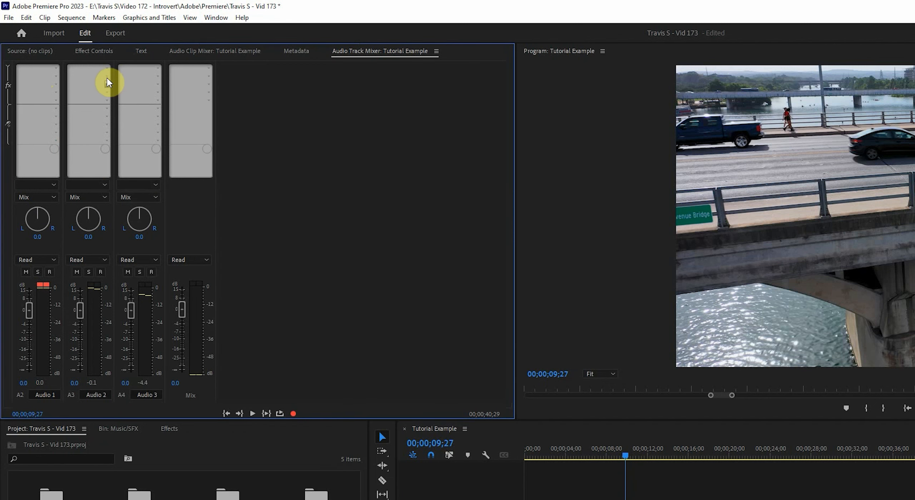
click(104, 68)
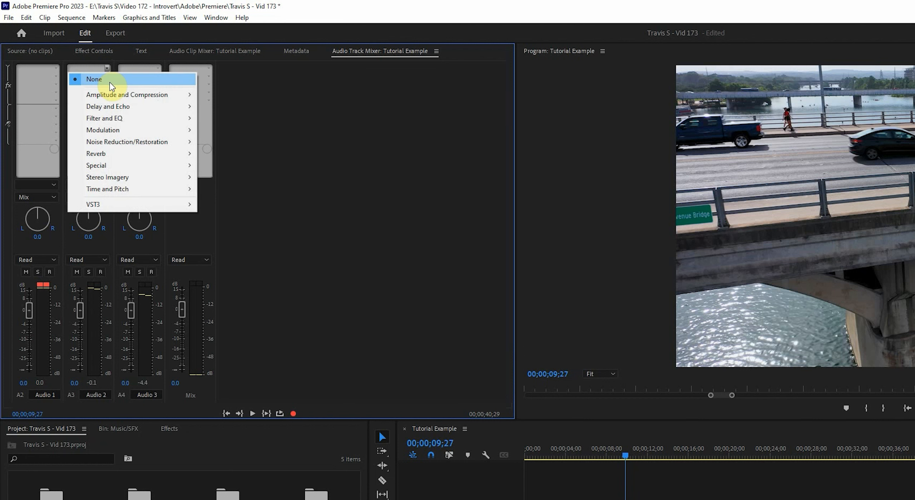
mouse_move(122, 122)
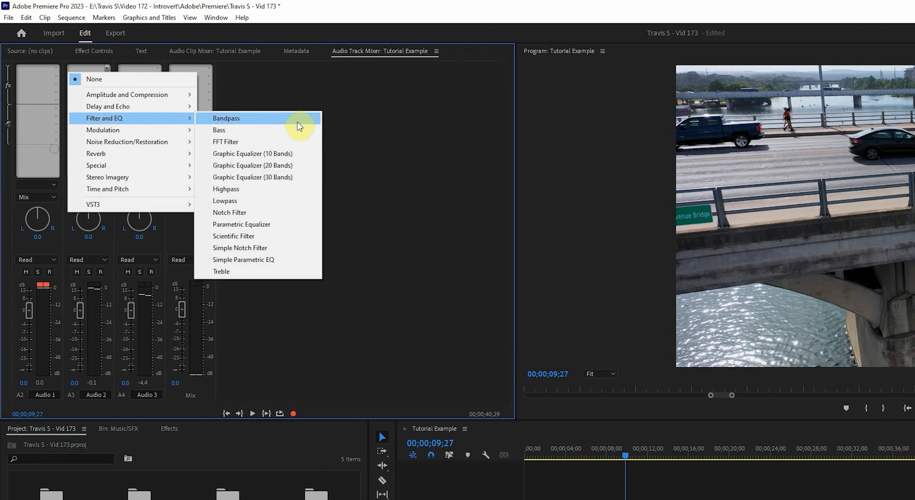
click(247, 225)
Open the Audio 2 Parametric Equalizer editor and play the sequence to see the frequency spectrum
double_click(83, 70)
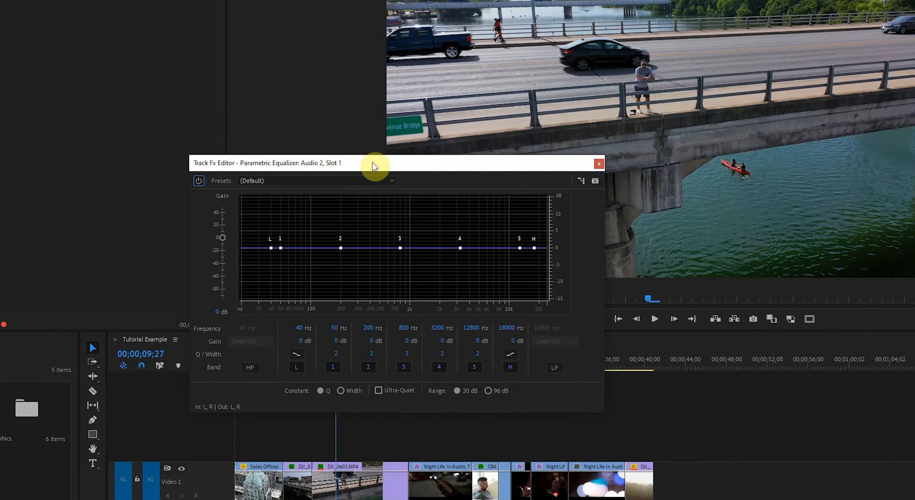
drag(374, 167, 460, 133)
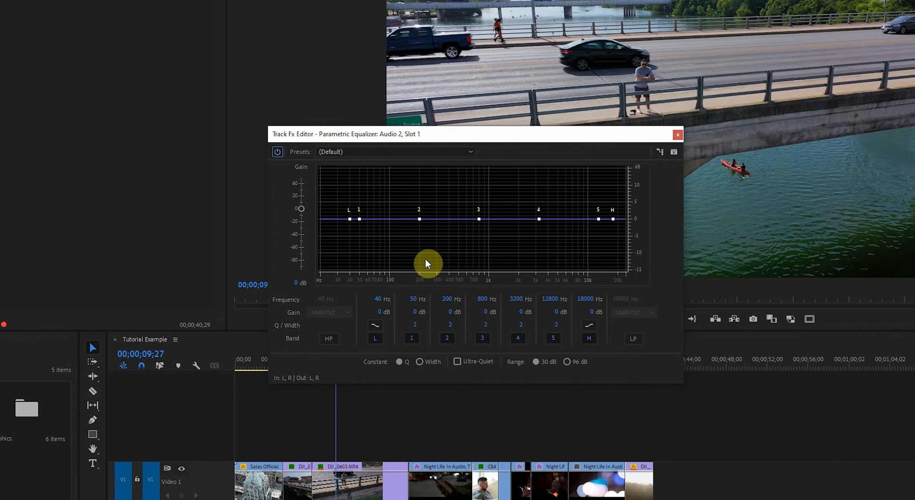
key(space)
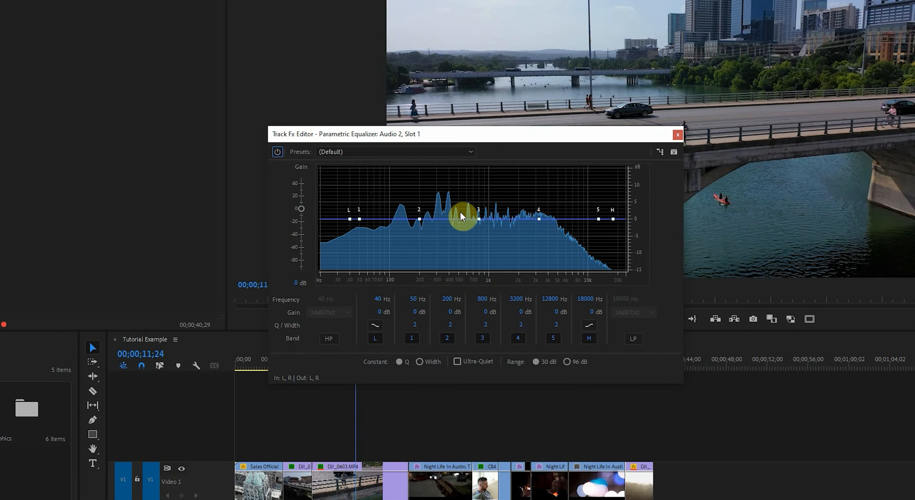
Cut equalizer band 3 to about -13.4 dB at about 454 Hz and play back the result
mouse_move(479, 220)
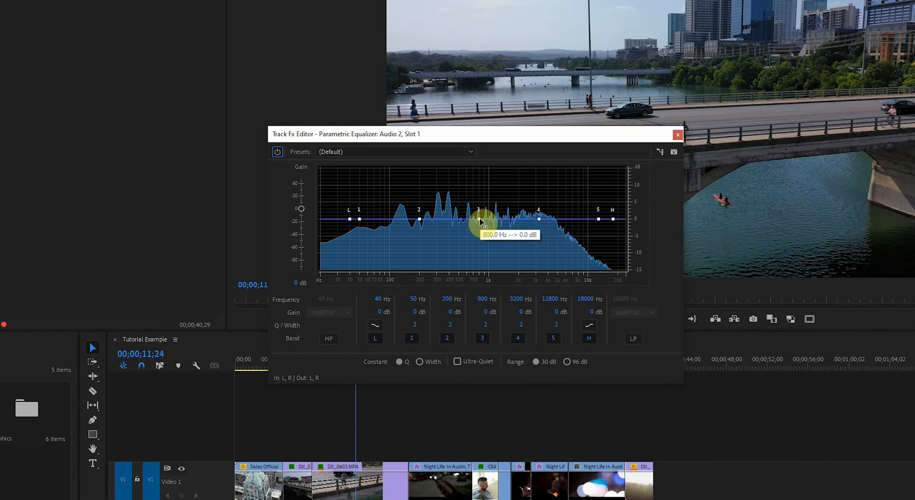
drag(479, 220, 453, 258)
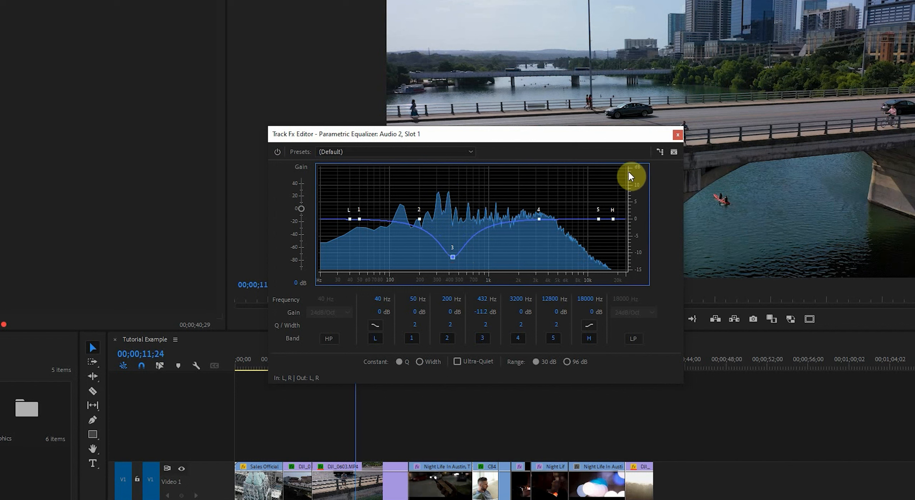
mouse_move(452, 258)
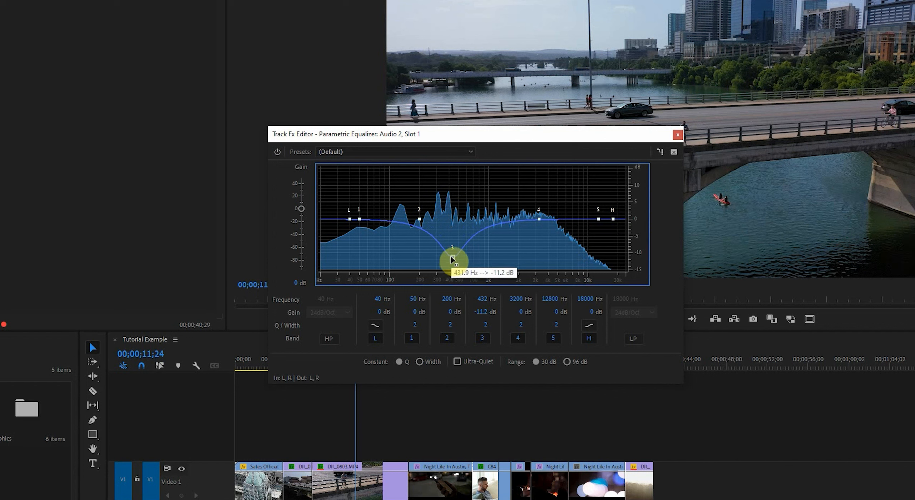
drag(452, 260, 454, 262)
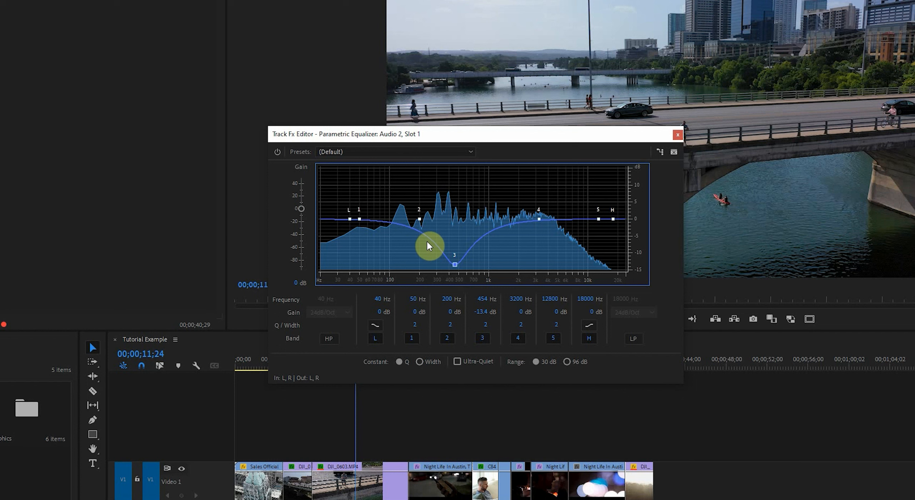
key(ctrl+s)
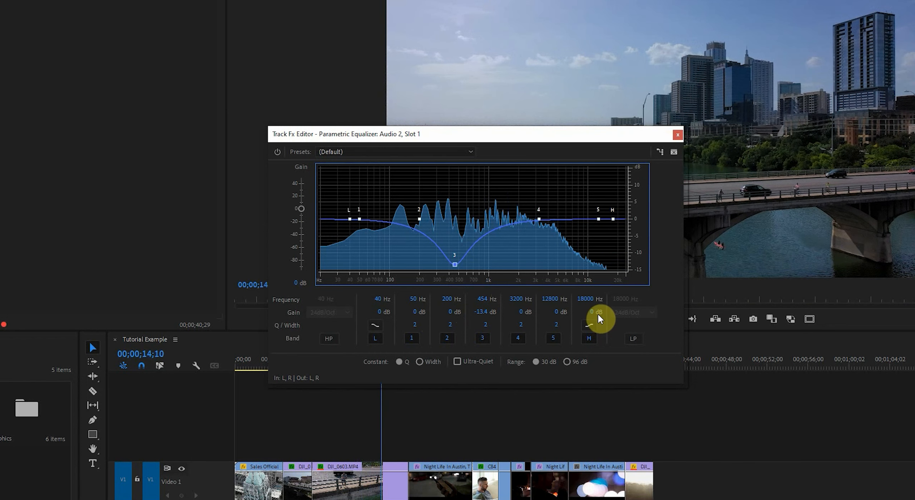
Enable the equalizer's low-pass filter at about 8763 Hz and its high-pass filter at about 85 Hz
click(633, 343)
drag(612, 220, 583, 222)
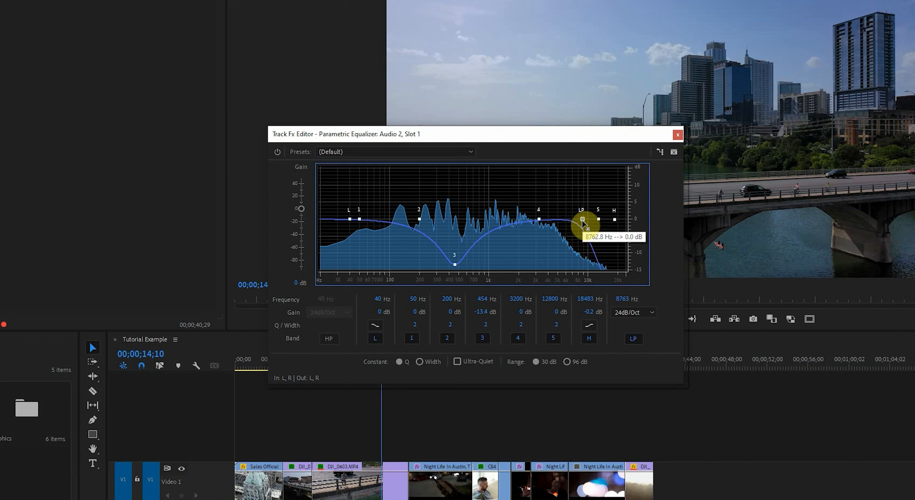
drag(583, 221, 583, 221)
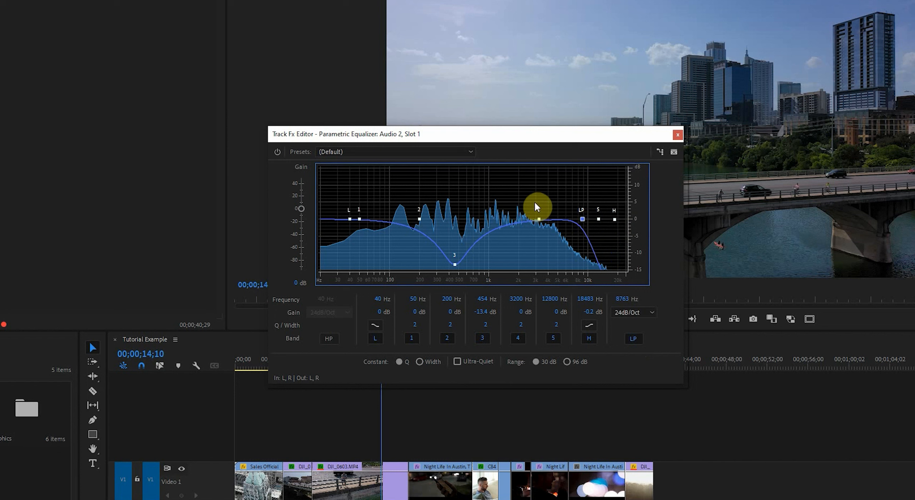
click(334, 339)
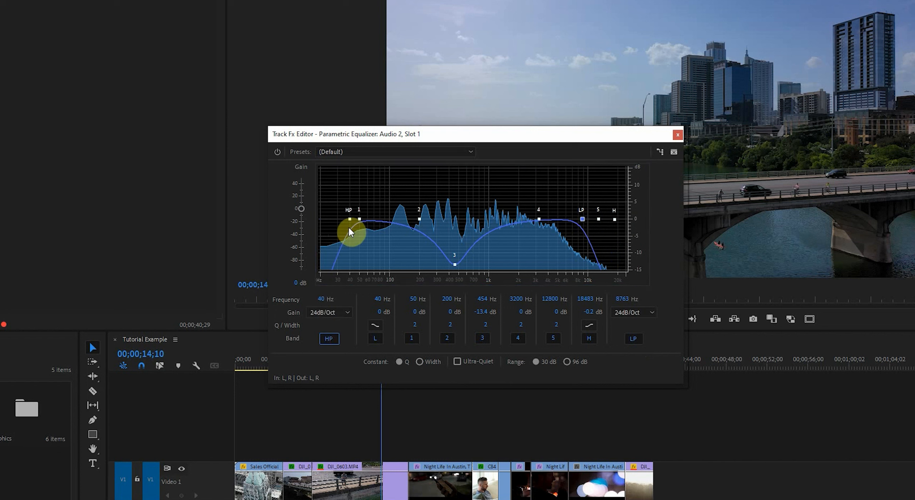
drag(349, 221, 382, 217)
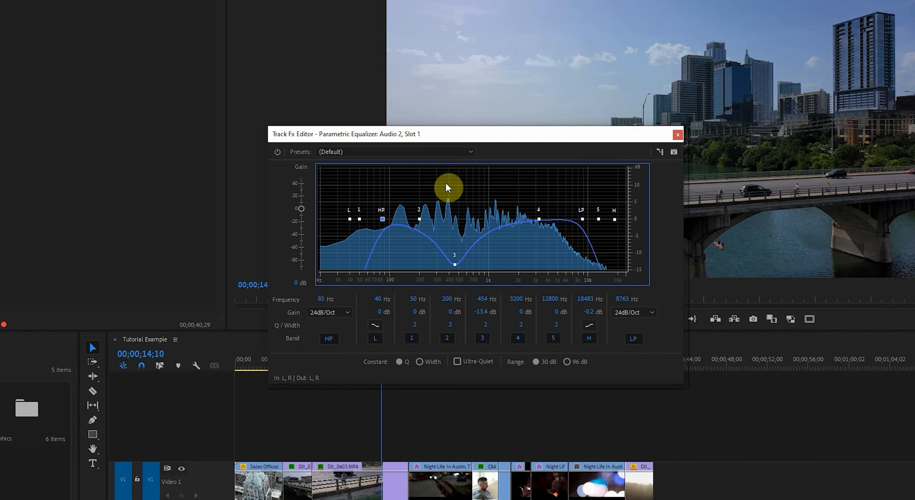
Replay the sequence from about 6 seconds and retune band 3 to about 547 Hz, -11.7 dB and Q 2.3
drag(426, 134, 333, 88)
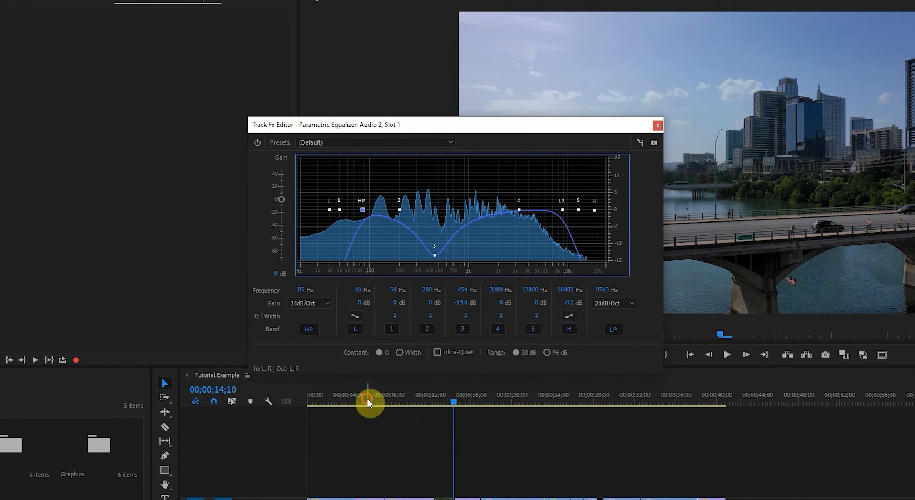
click(368, 402)
key(space)
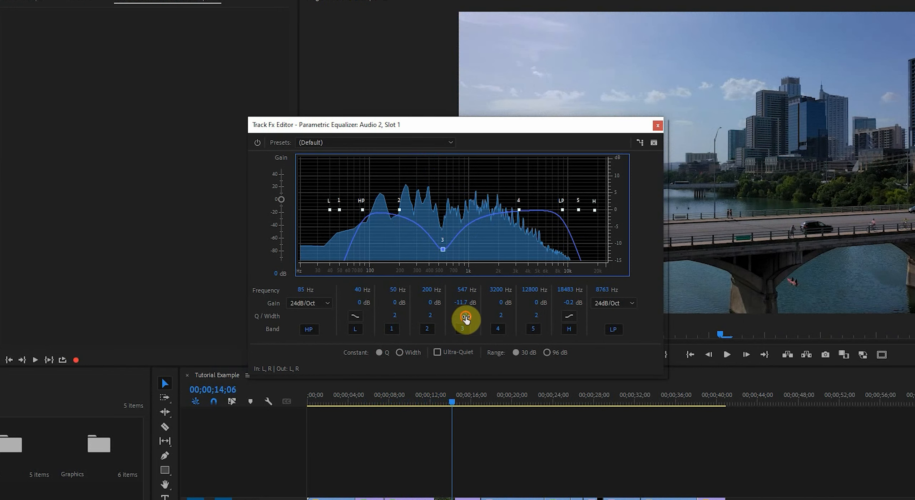
mouse_move(465, 318)
mouse_down()
mouse_move(496, 316)
mouse_move(468, 316)
mouse_up()
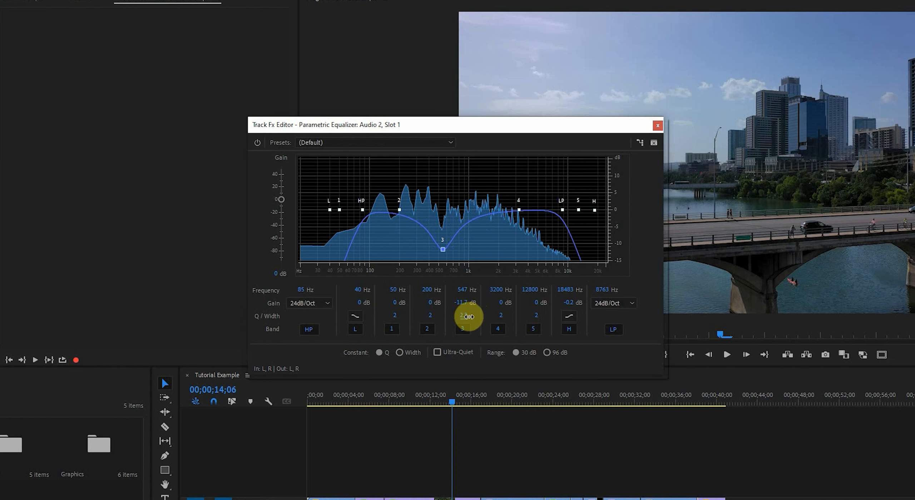
Lower the low-pass cutoff to about 7835 Hz during playback, stop playback and close the equalizer editor
key(space)
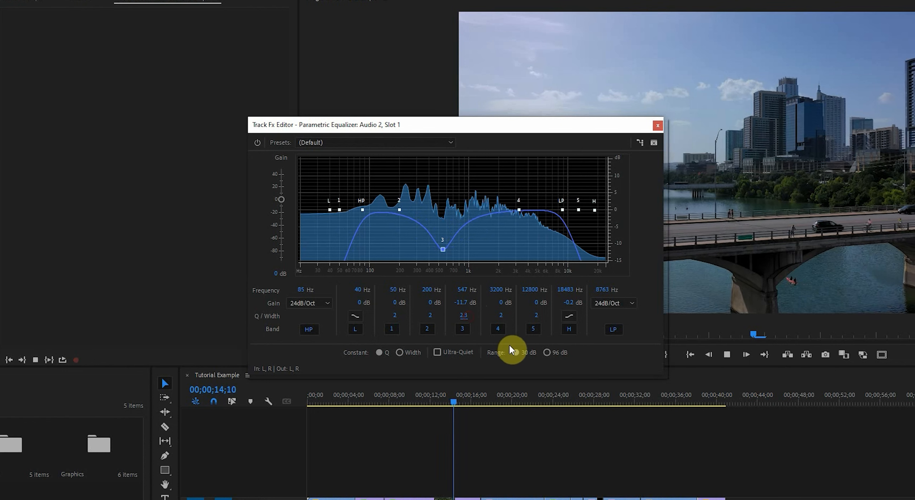
click(556, 209)
drag(557, 209, 558, 211)
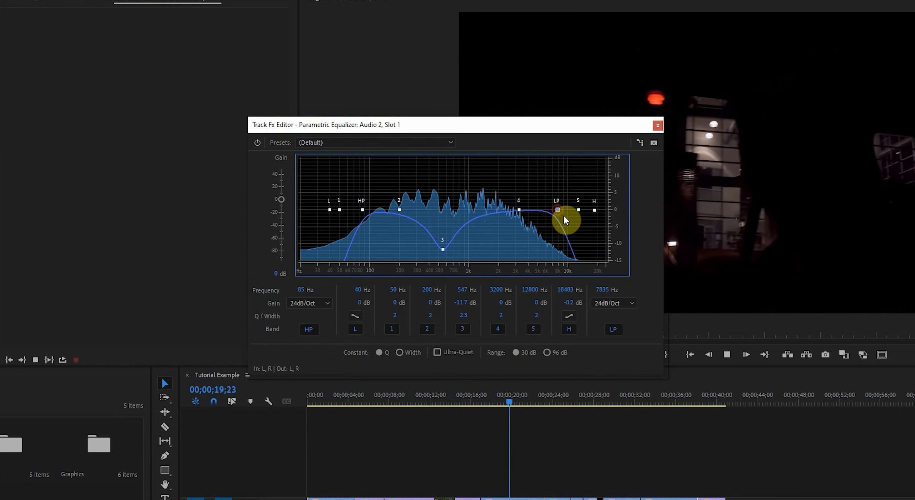
key(space)
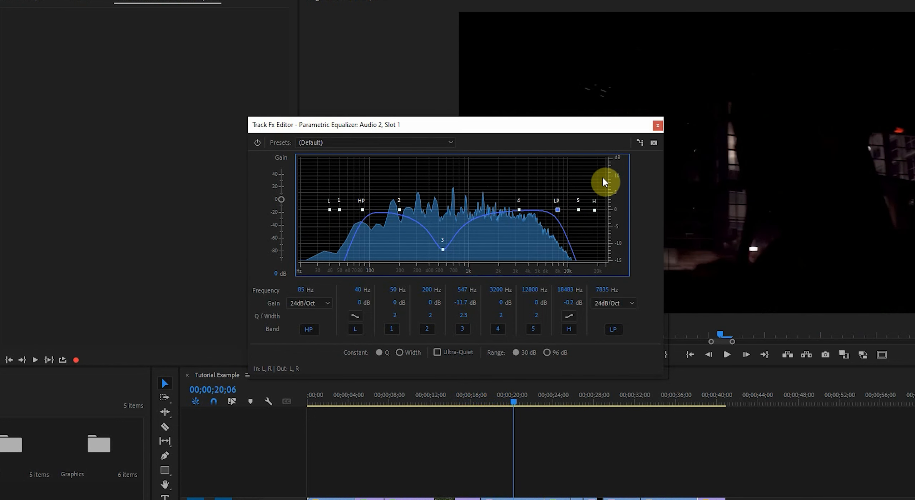
click(658, 126)
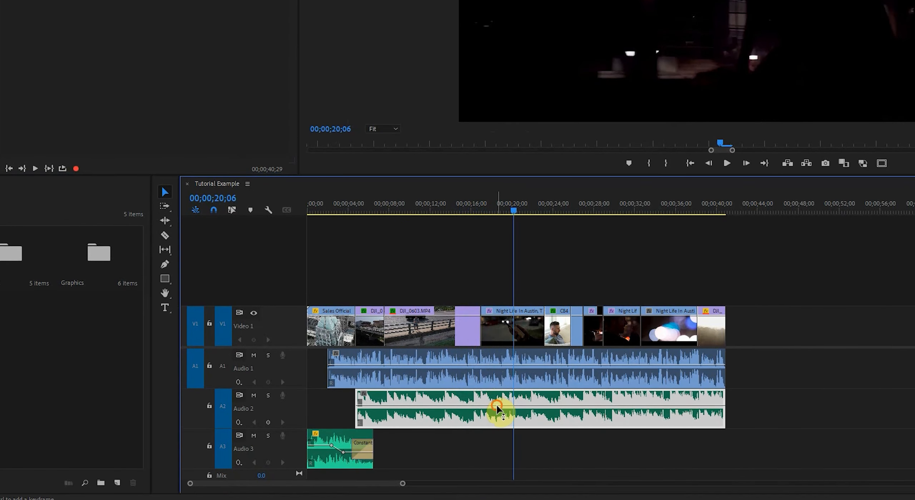
Slightly lower the volume level of the Audio 2 music clip and play back the mix
drag(507, 401, 526, 407)
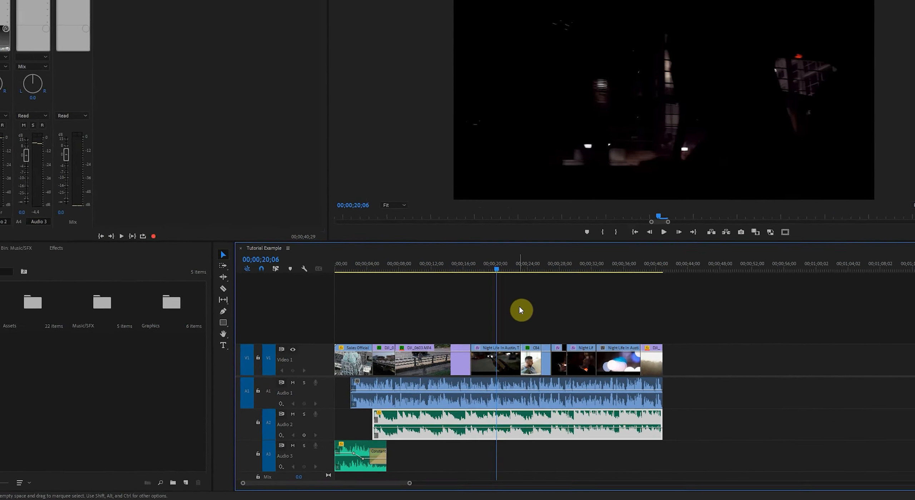
key(space)
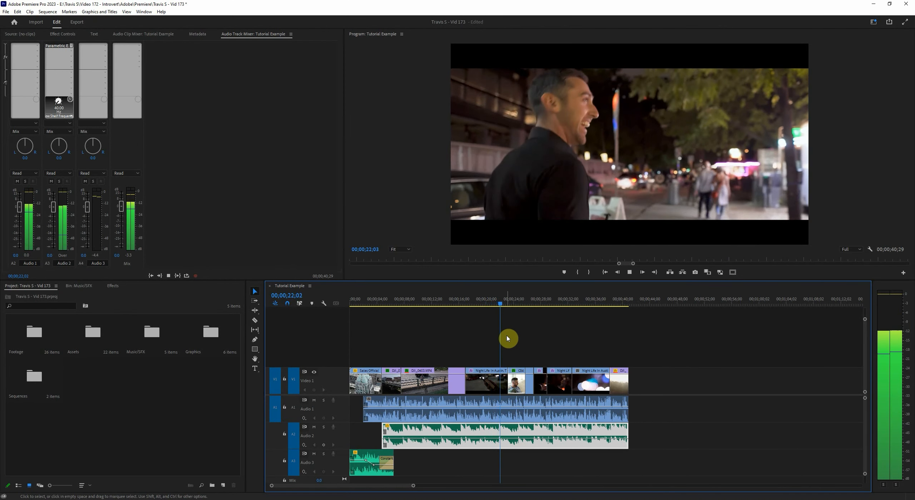
key(space)
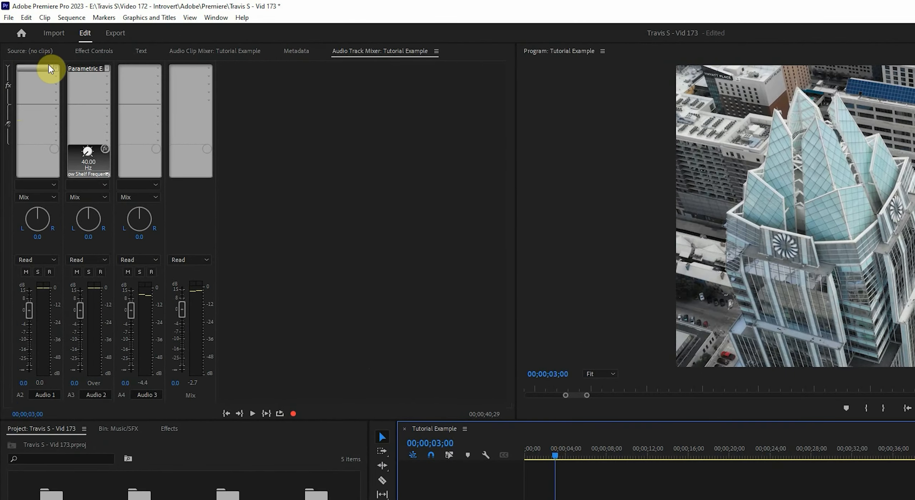
Add a Tube-modeled Compressor to the first effect slot of the Audio 1 track
click(36, 45)
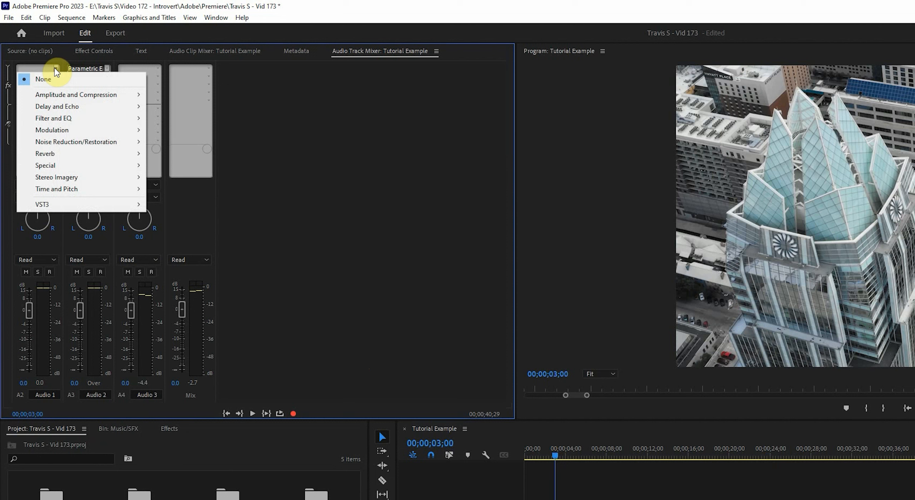
mouse_move(61, 94)
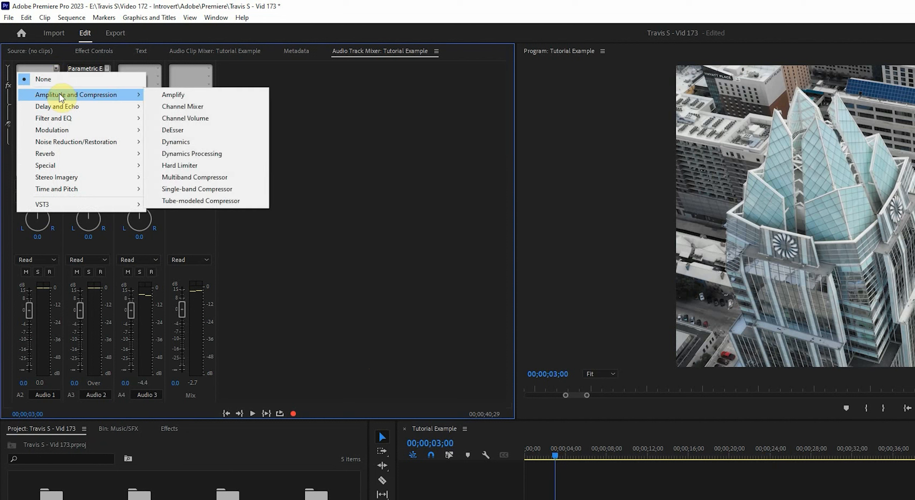
click(216, 203)
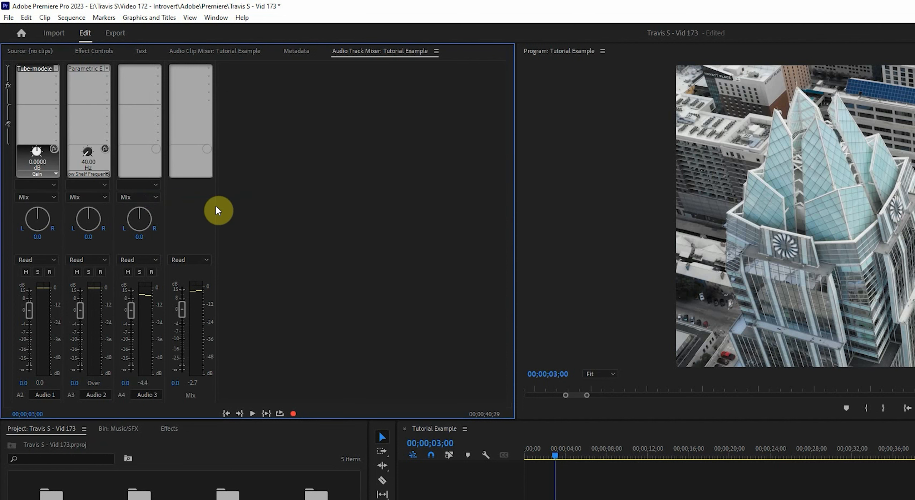
Open the Audio 1 compressor's editor and apply the Voice Over preset
double_click(36, 78)
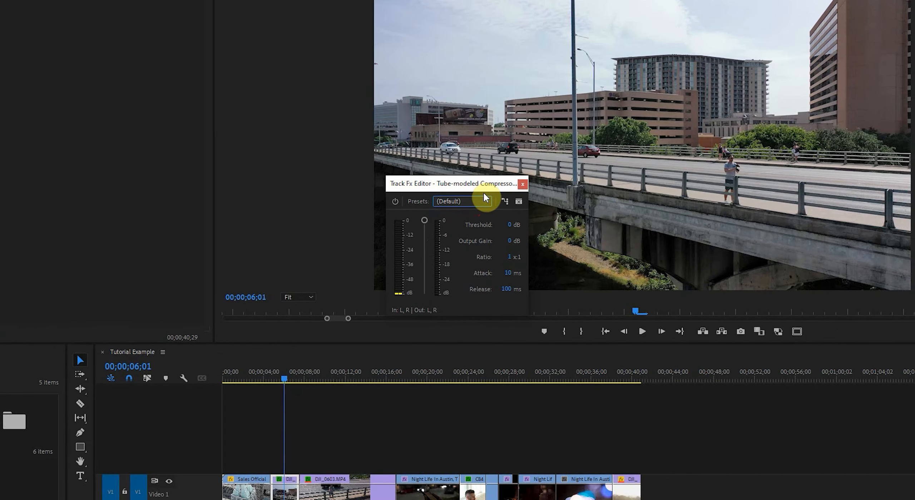
click(781, 278)
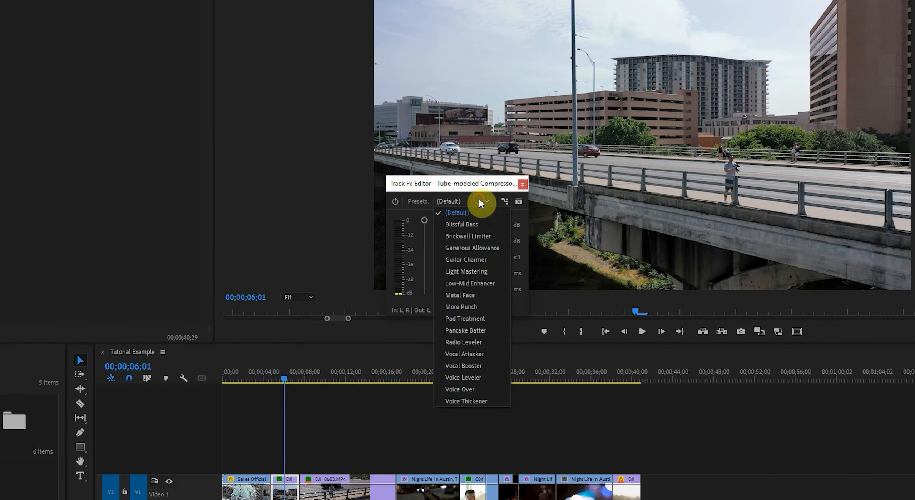
click(466, 390)
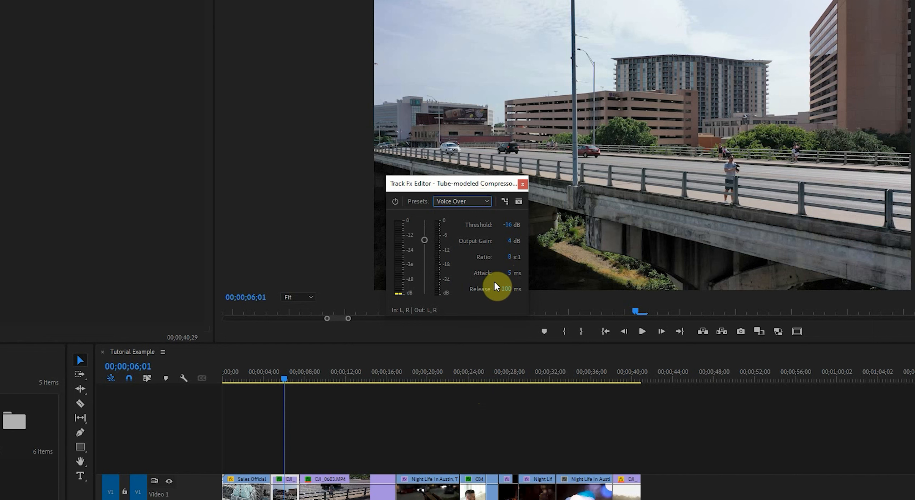
Set the Audio 1 compressor's output gain to 1 dB, check it by playing back the sequence, and close the effect editor
key(space)
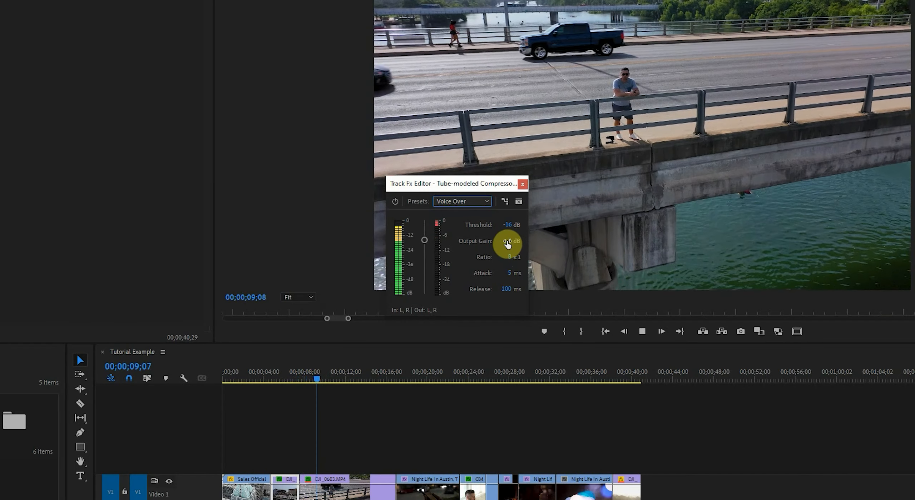
key(space)
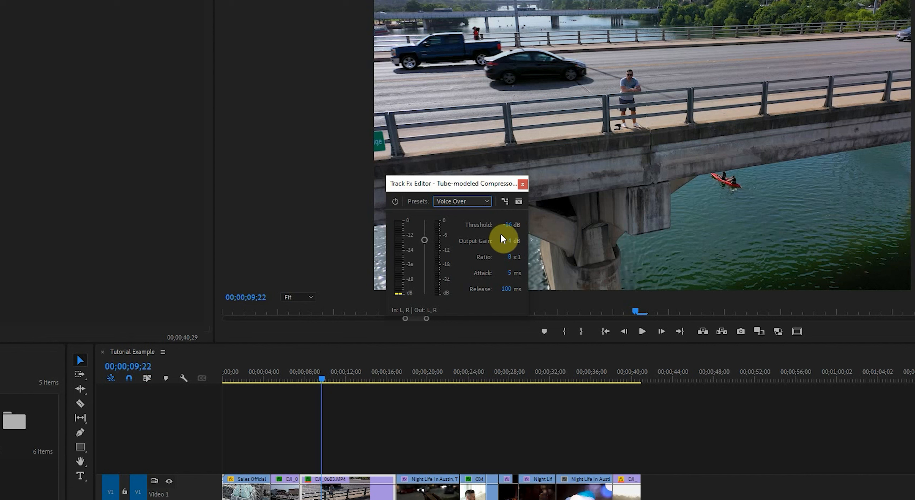
click(510, 239)
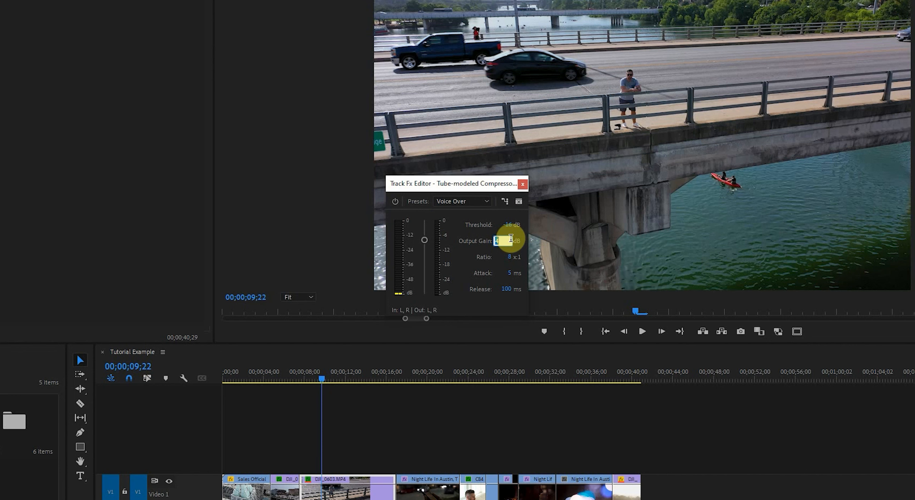
text(9)
key(Return)
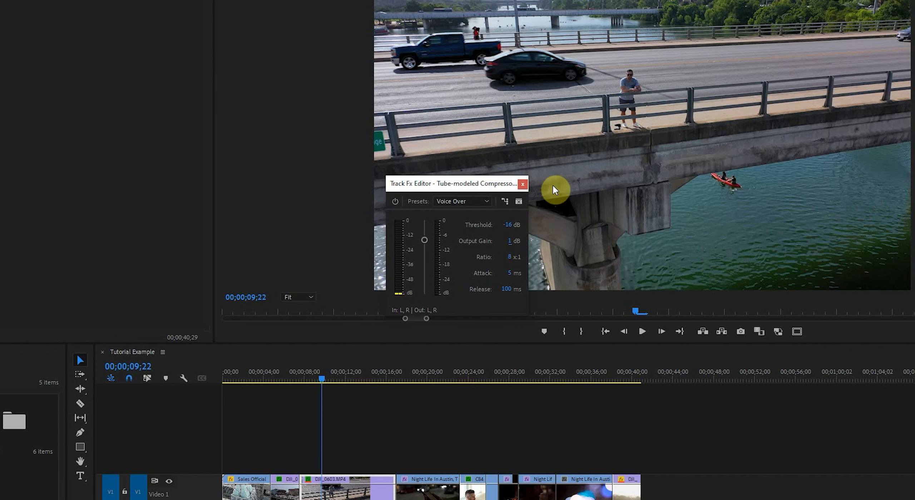
key(space)
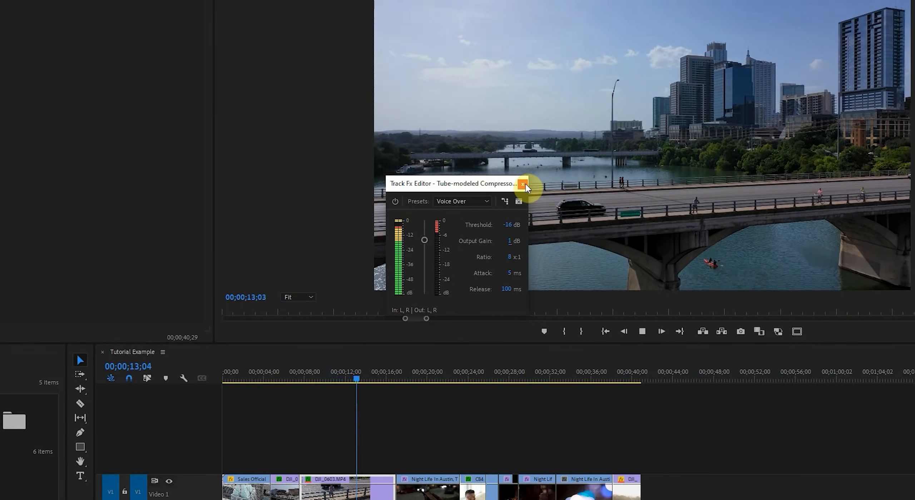
click(524, 184)
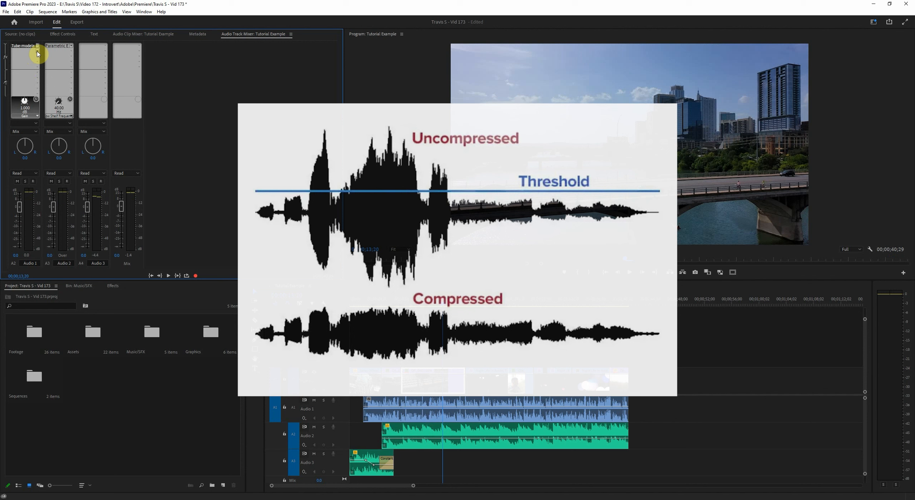
Add a Parametric Equalizer to the second effect slot of the Audio 1 track and apply its Vocal Enhancer preset
click(37, 54)
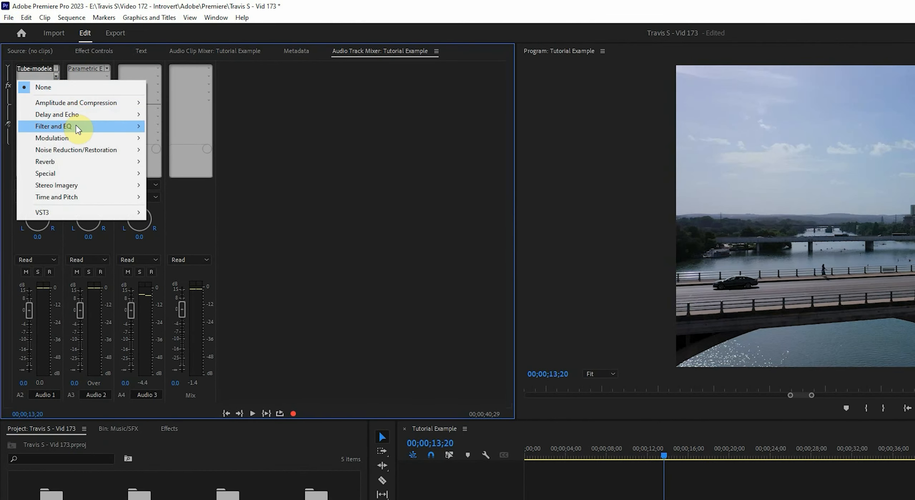
mouse_move(76, 126)
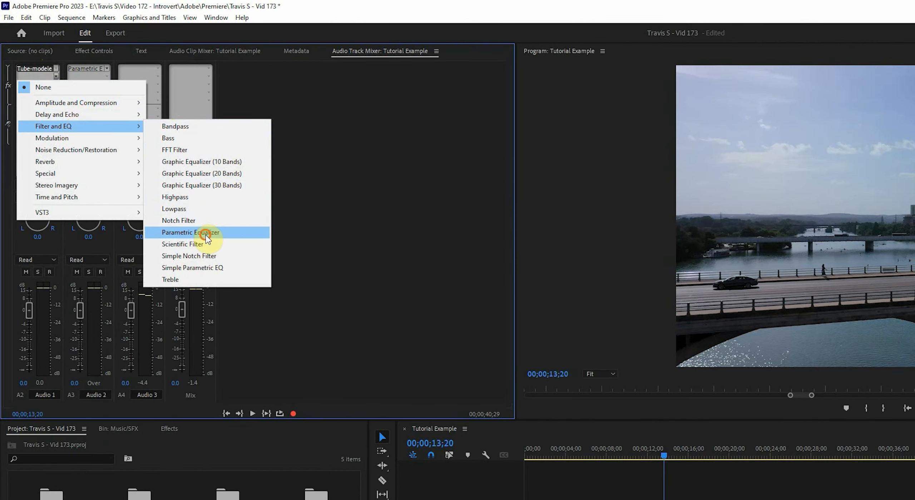
click(206, 233)
double_click(30, 76)
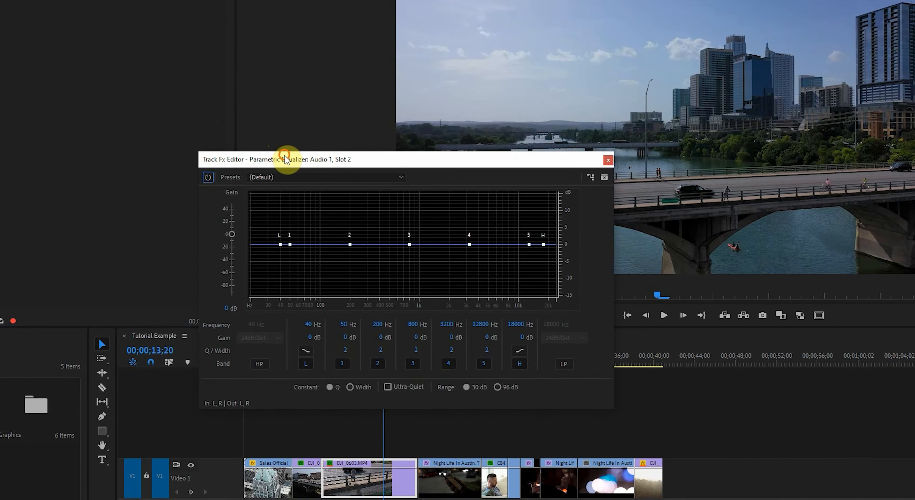
drag(506, 232, 569, 204)
click(350, 150)
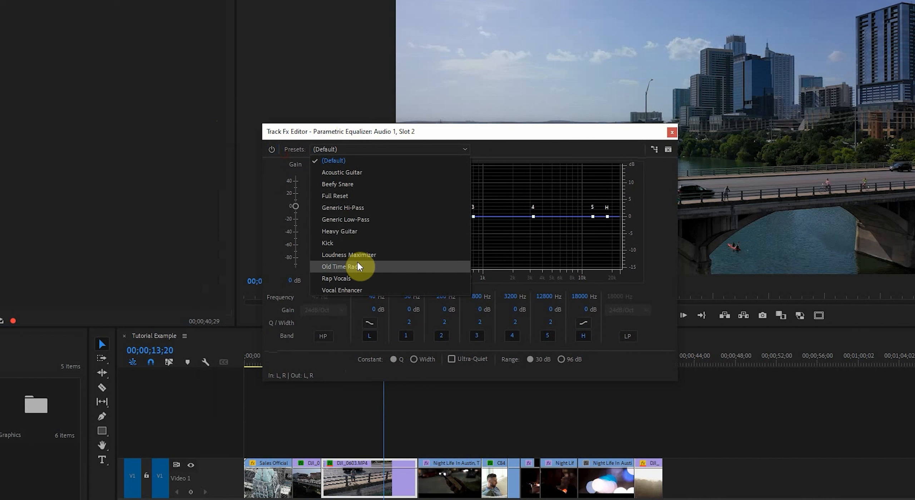
click(351, 290)
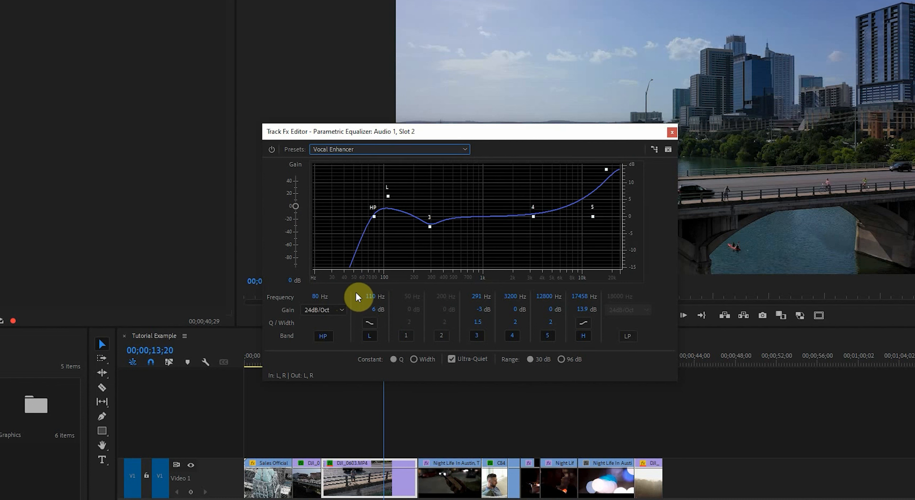
During playback, set the equalizer's high shelf to about 9560 Hz and 7.3 dB, band 3 to 313 Hz and -5.2 dB, and high-pass to 95 Hz
key(space)
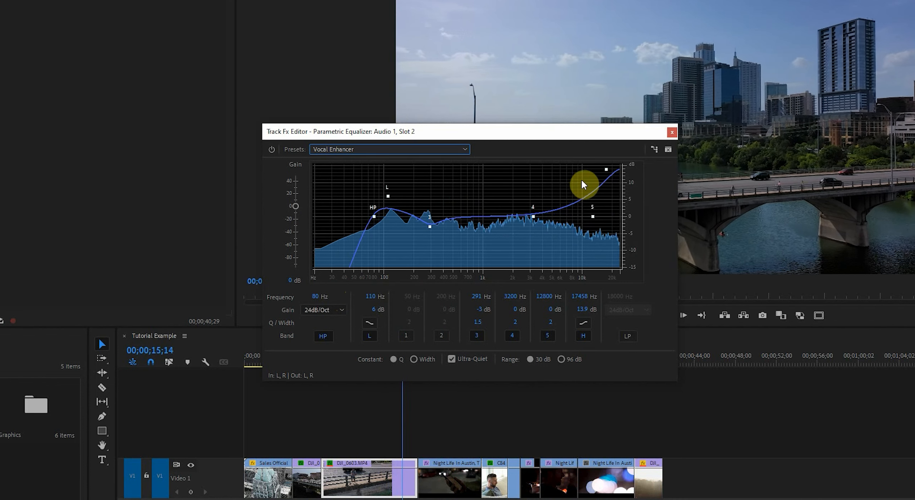
drag(606, 170, 600, 180)
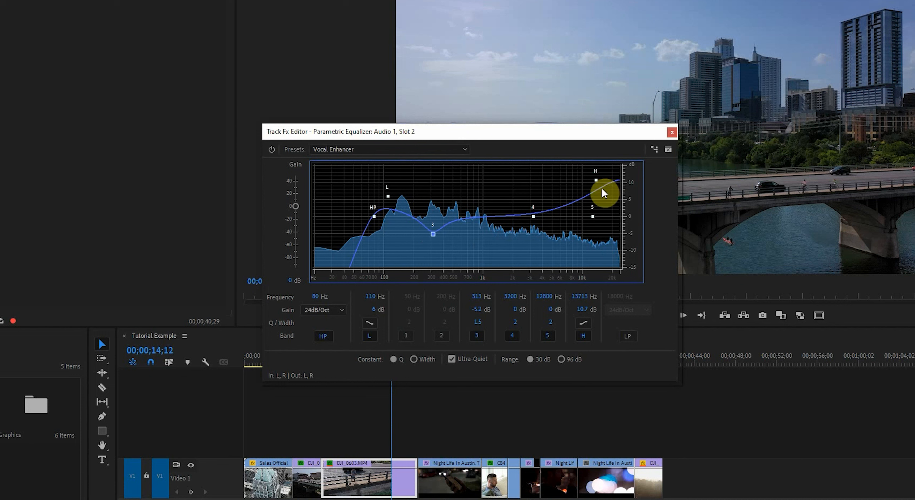
mouse_move(597, 182)
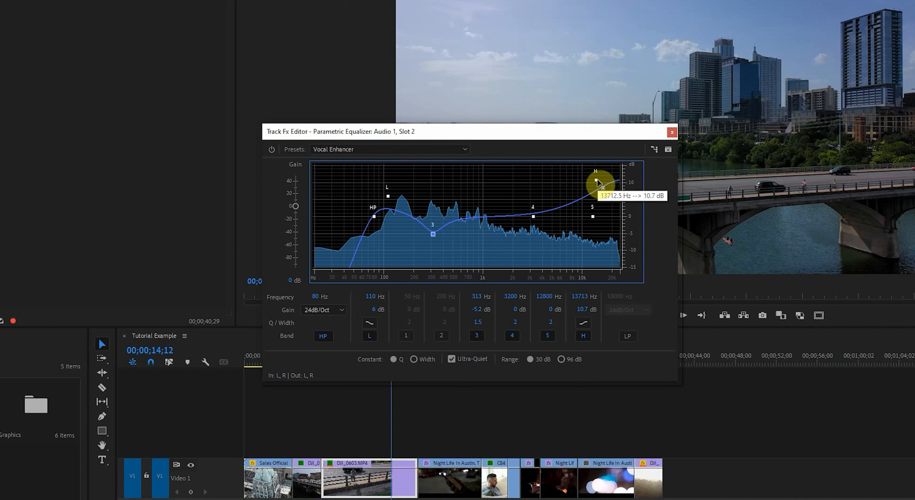
drag(596, 181, 581, 192)
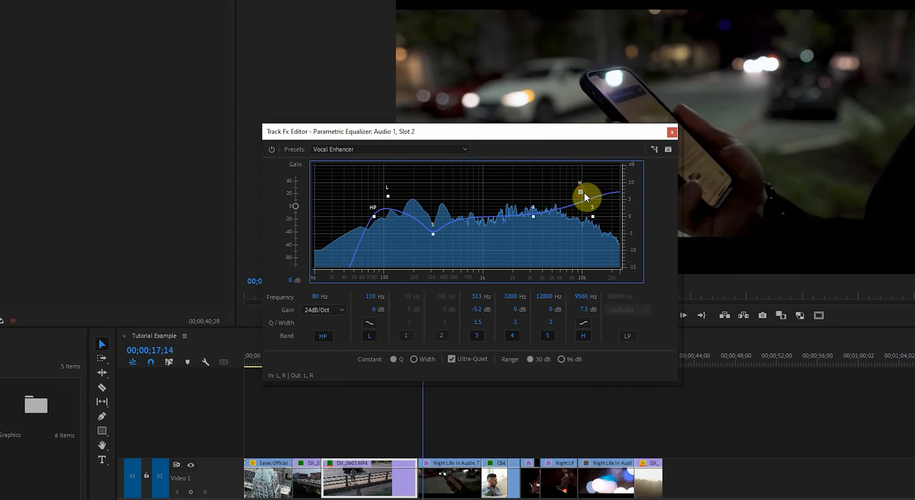
drag(376, 217, 381, 217)
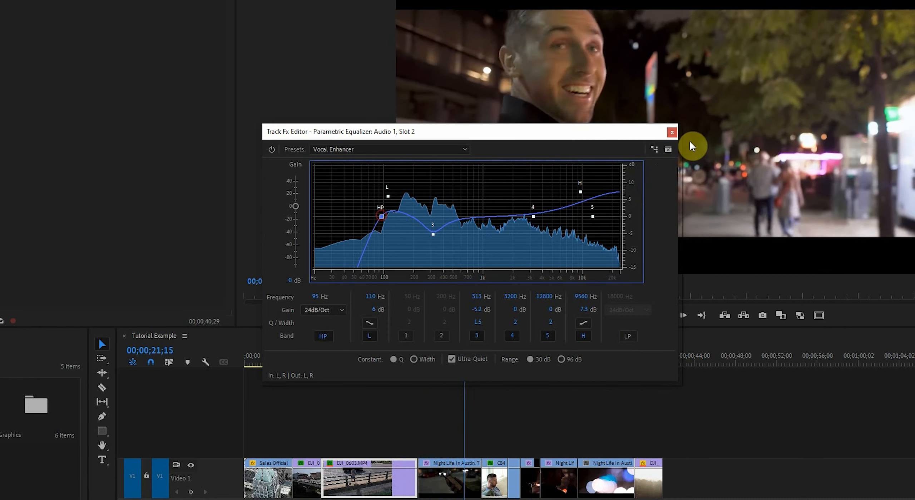
click(672, 132)
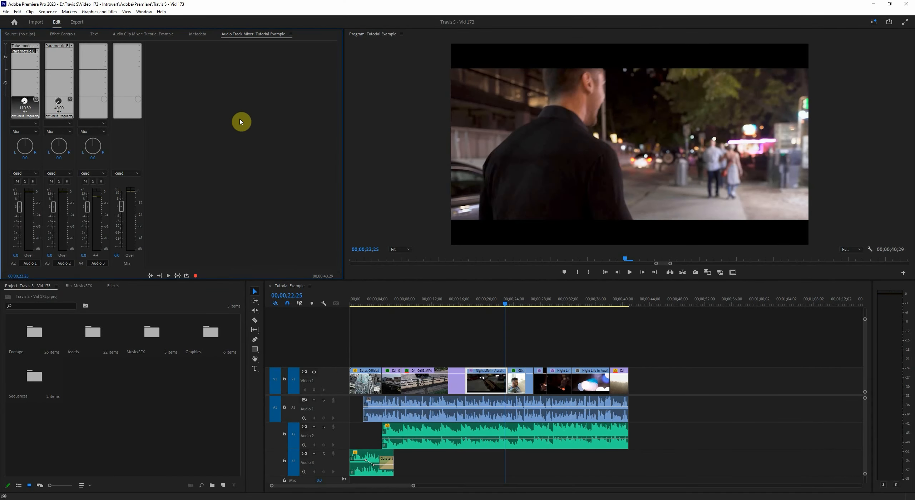
Add a DeNoise effect to the third effect slot of the Audio 1 track and open its editor
click(38, 55)
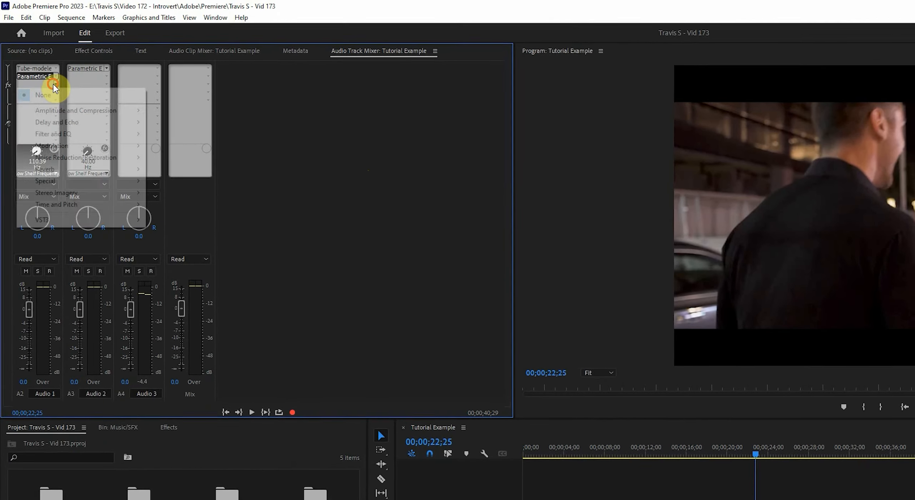
mouse_move(102, 161)
click(186, 180)
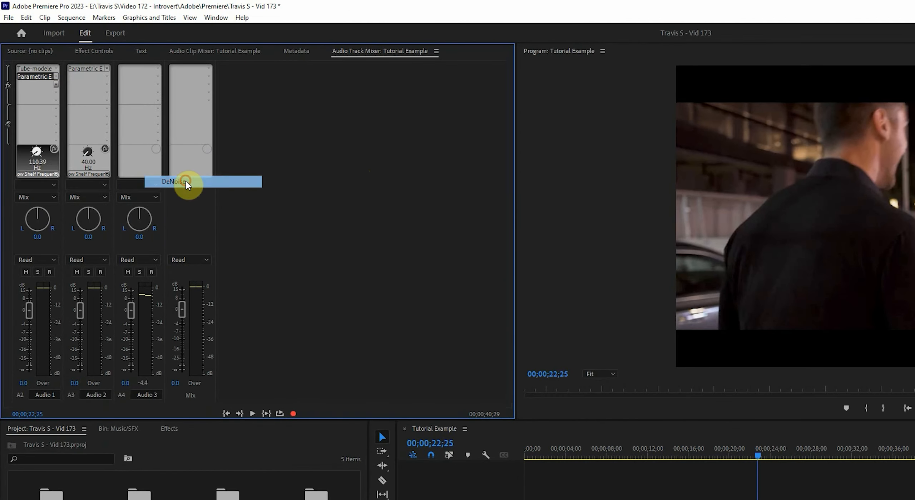
double_click(26, 85)
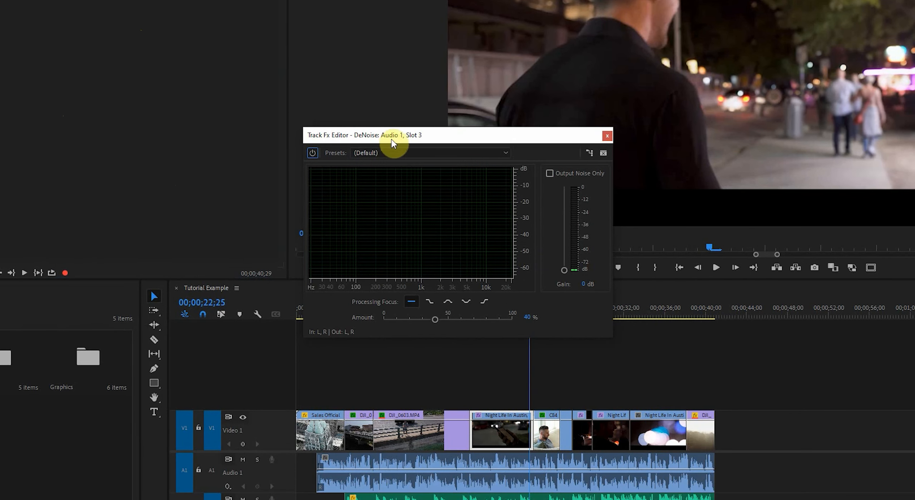
Apply the Light Noise Reduction preset to the Audio 1 DeNoise effect and set its amount to 5%
click(606, 290)
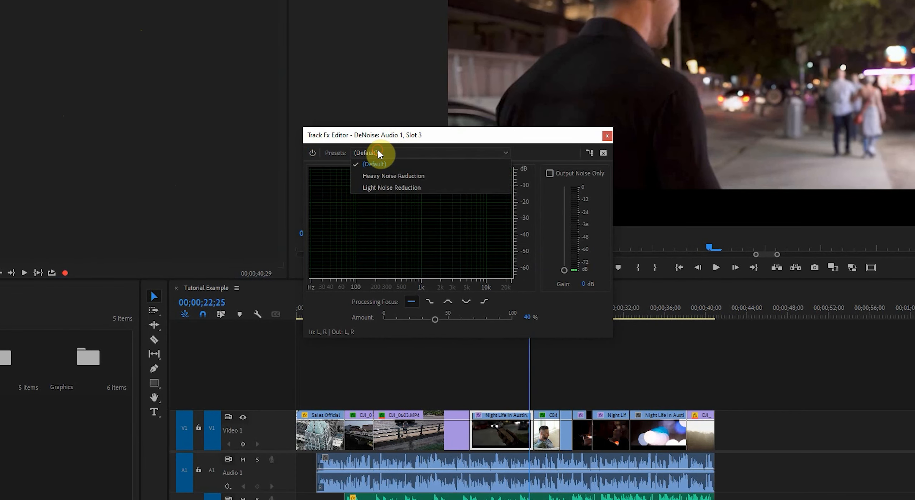
click(404, 187)
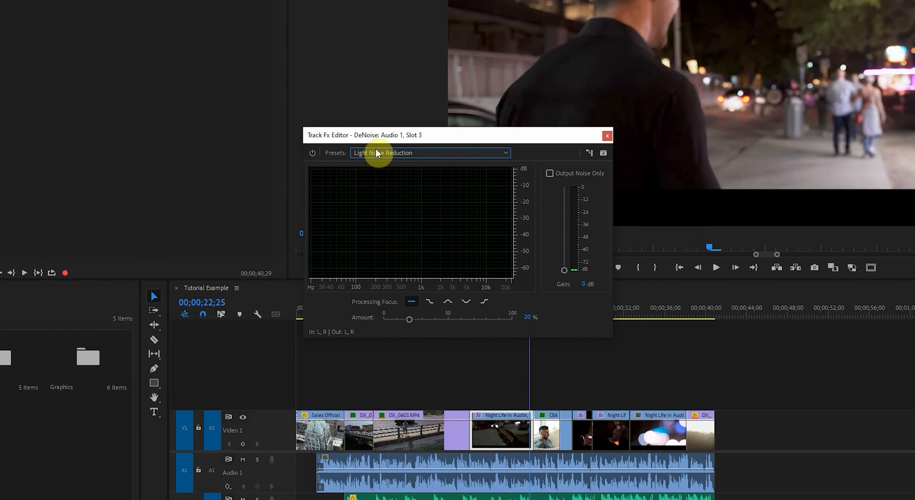
click(528, 318)
text(5)
key(Return)
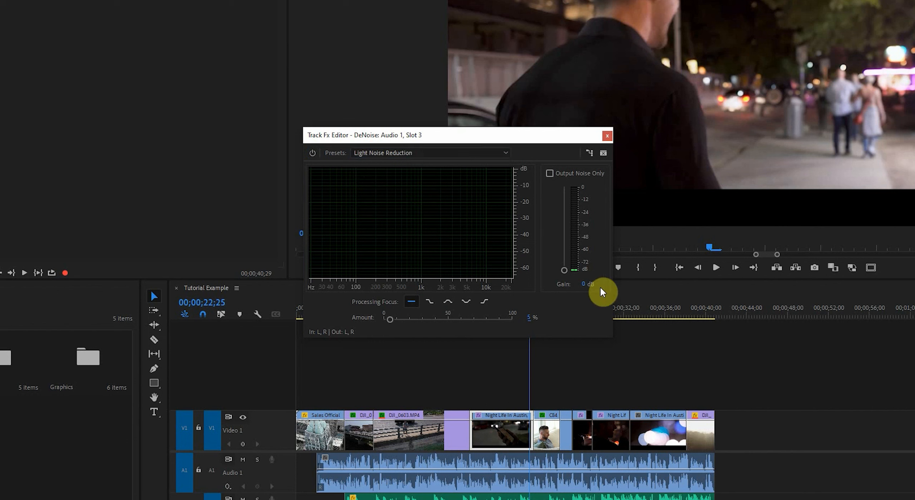
Solo the Audio 1 track and play it back while toggling the DeNoise bypass to compare the voice with and without it
click(258, 457)
key(space)
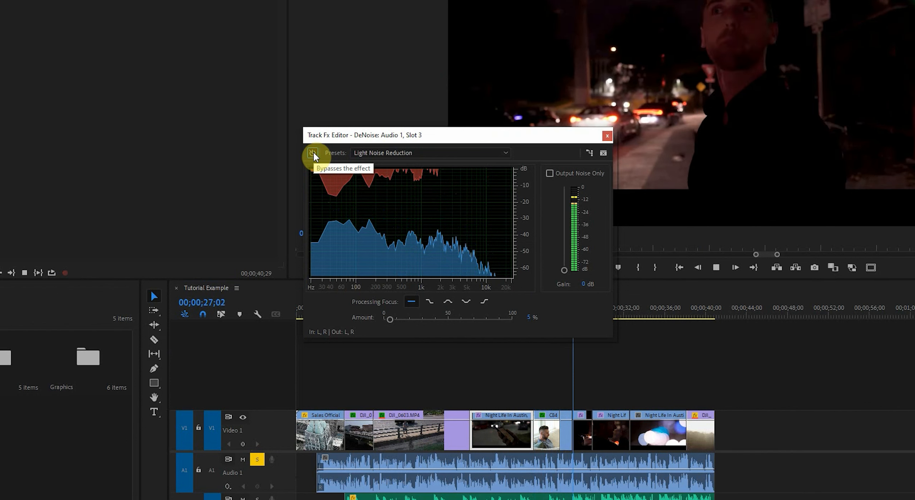
click(313, 153)
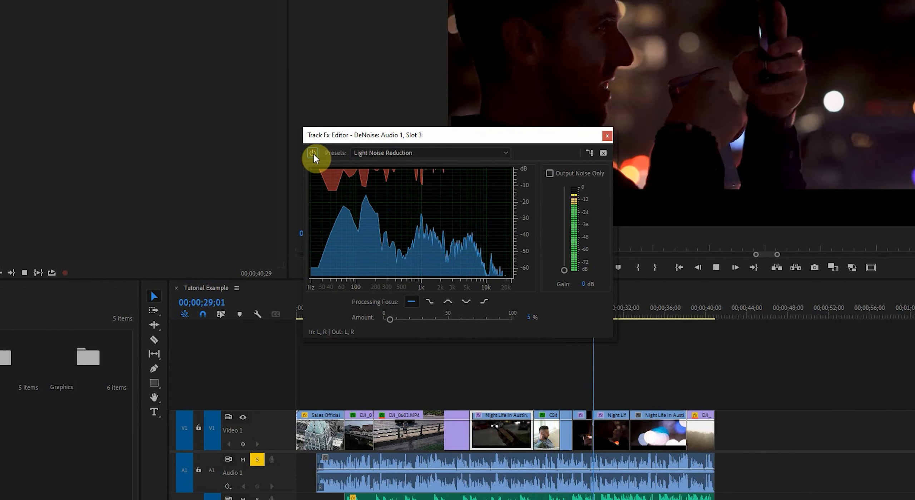
key(space)
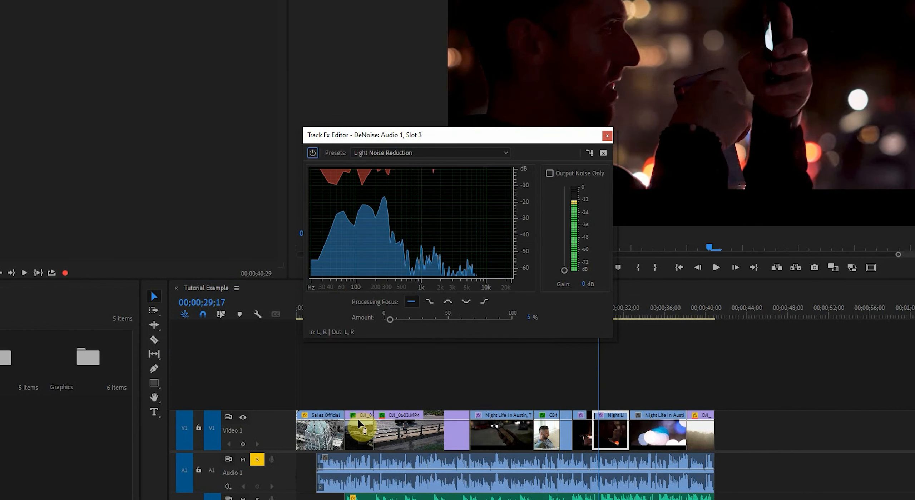